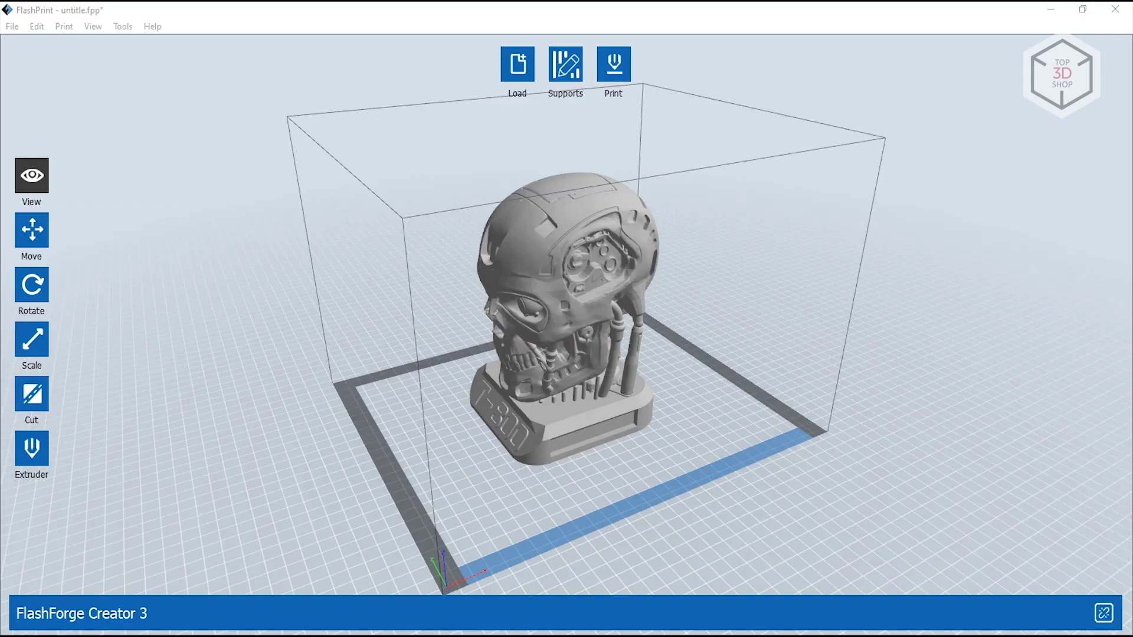
Turn the skull around its vertical axis and nudge its scale up to 101%
drag(646, 450, 539, 438)
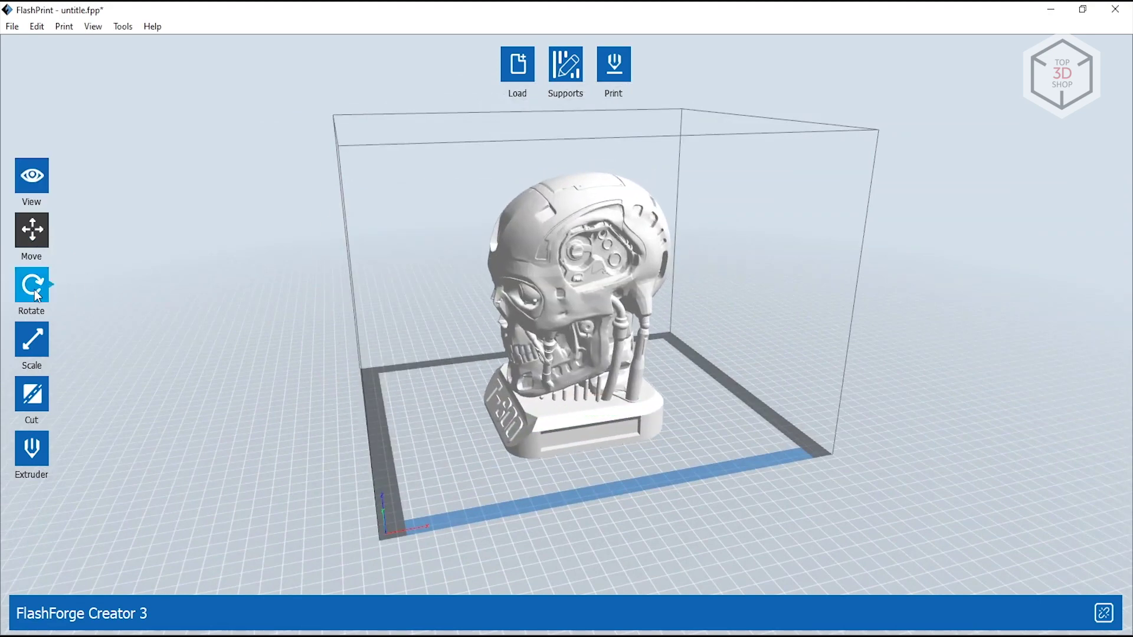
click(31, 285)
drag(759, 374, 517, 374)
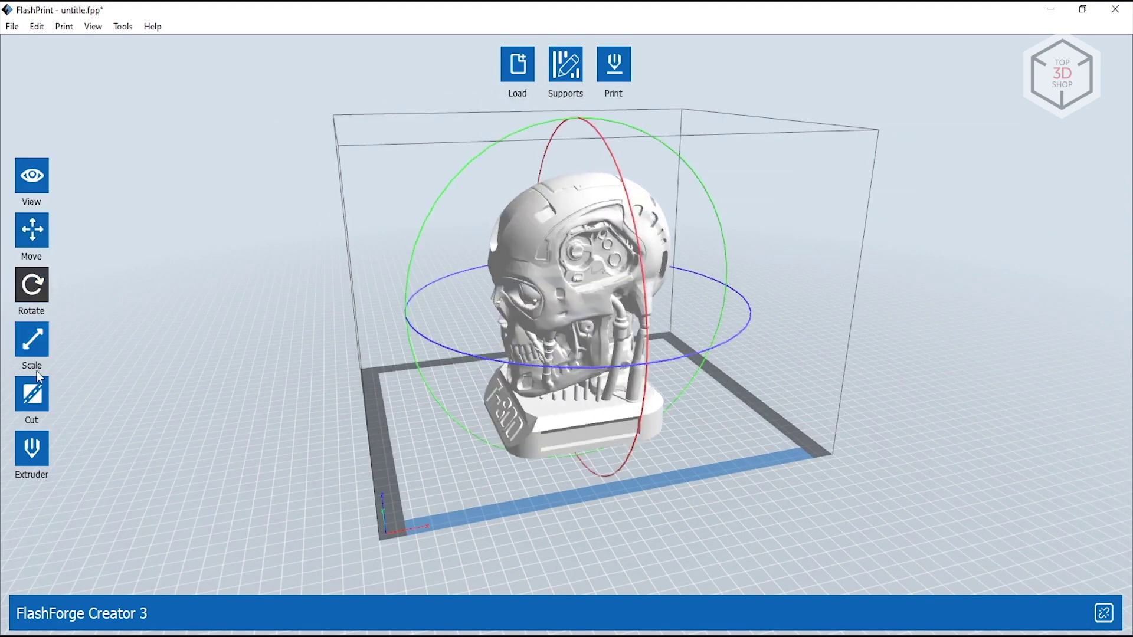
click(32, 339)
click(203, 258)
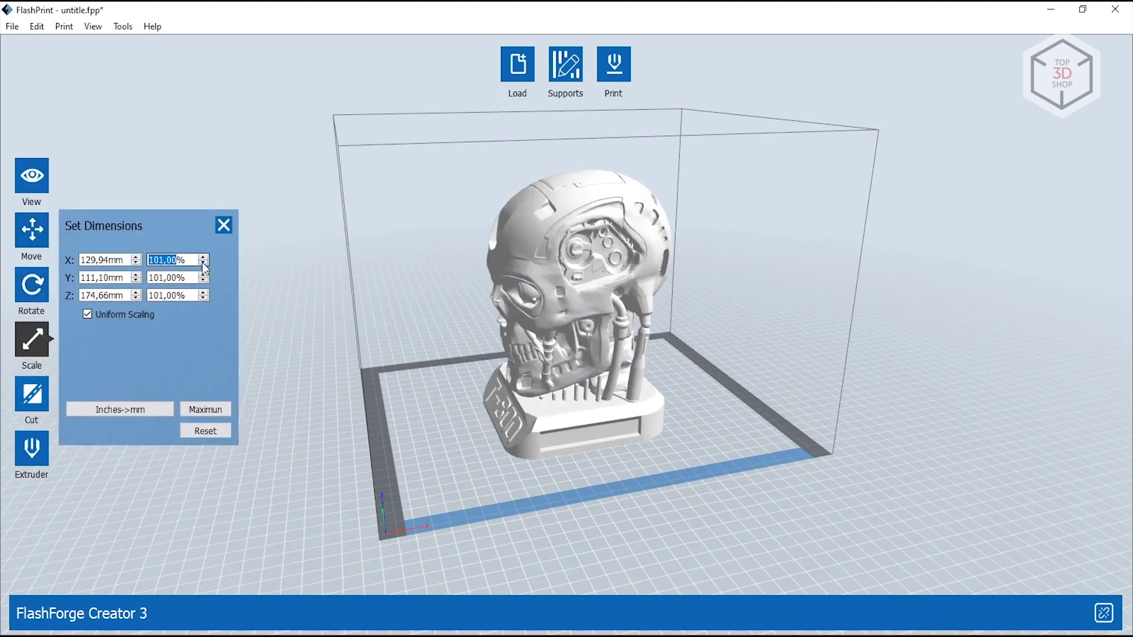
Split the skull into two halves with a vertical Plane X cut
click(32, 393)
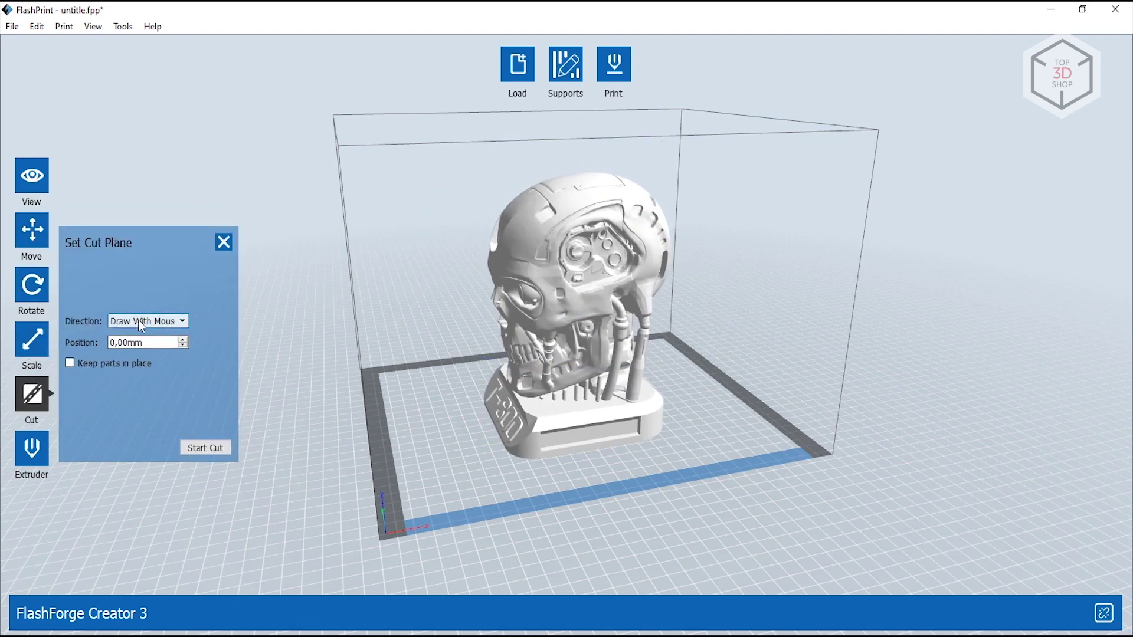
click(141, 322)
click(133, 361)
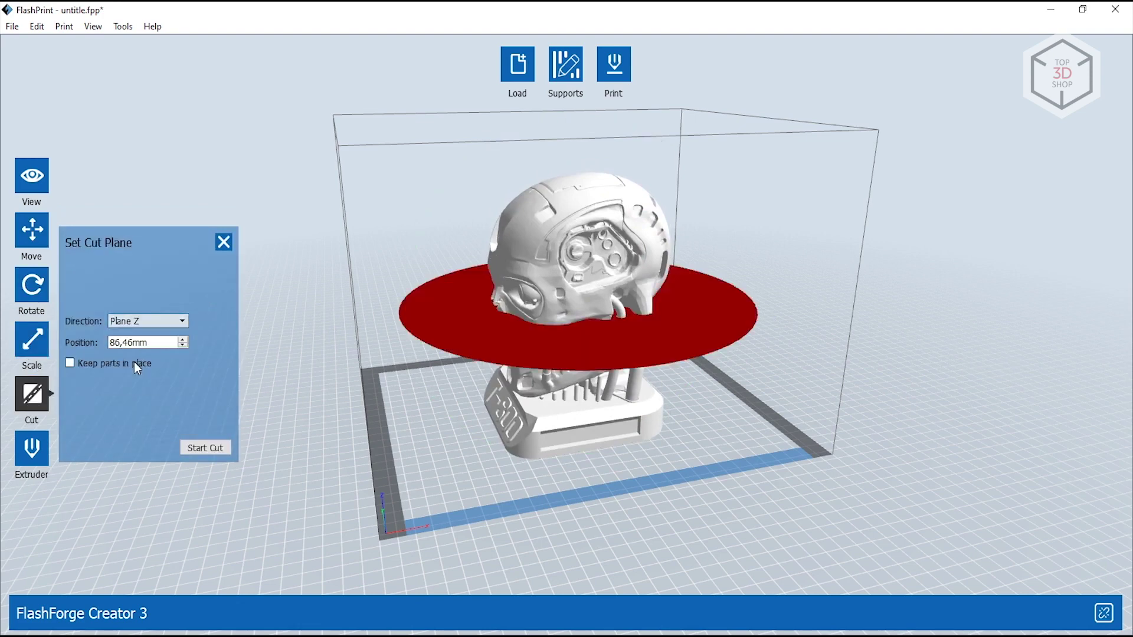
click(183, 345)
click(148, 320)
click(126, 344)
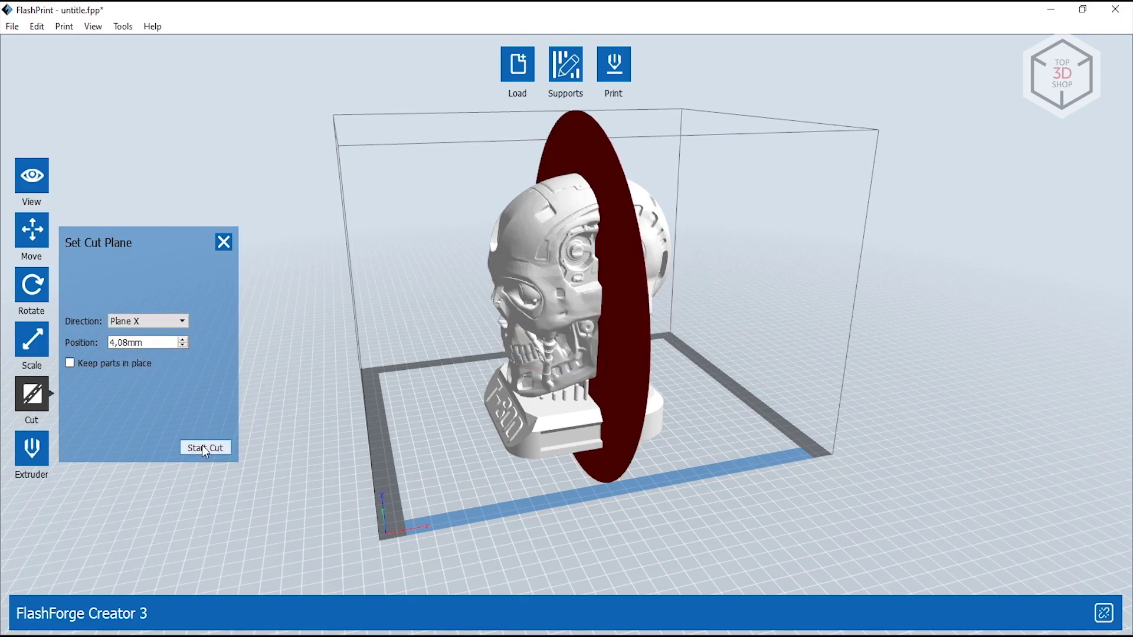
click(205, 447)
Inspect the cut halves, then undo the cut to restore the whole head
drag(484, 408, 797, 418)
scroll(578, 303, up, 5)
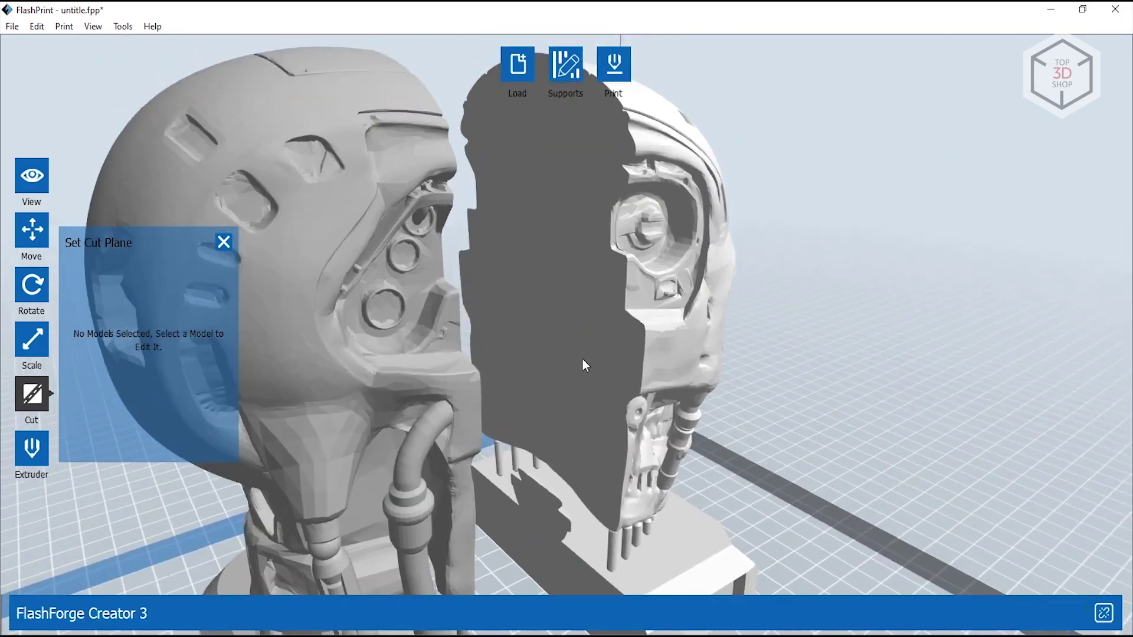
drag(581, 357, 607, 377)
scroll(594, 377, down, 5)
key(ctrl+z)
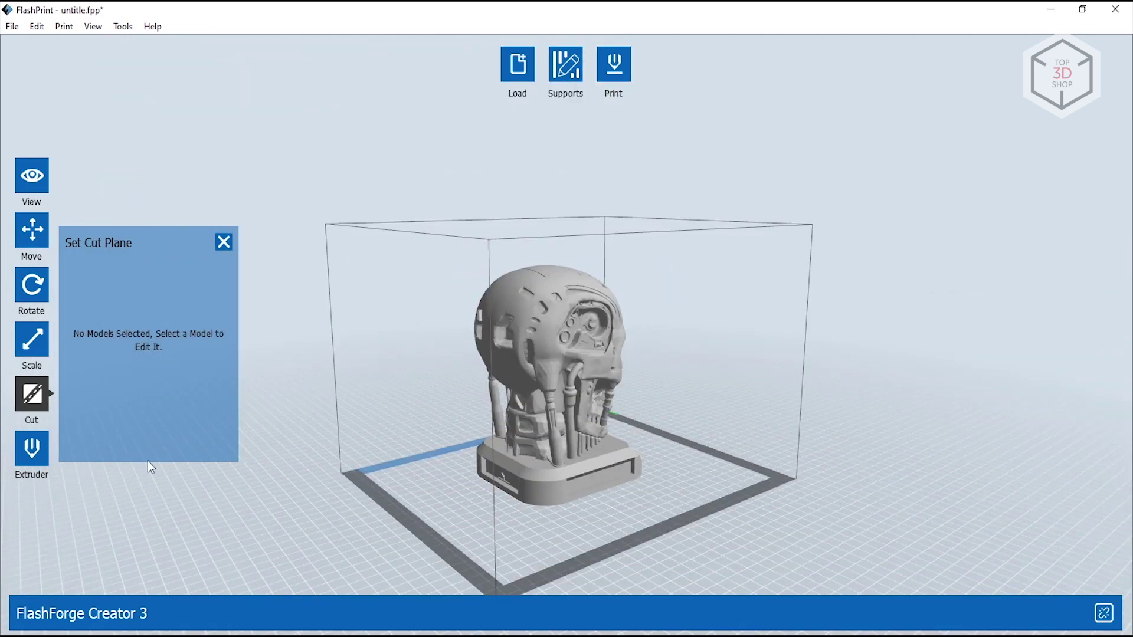
Select the skull and generate automatic supports for it
click(29, 454)
click(548, 370)
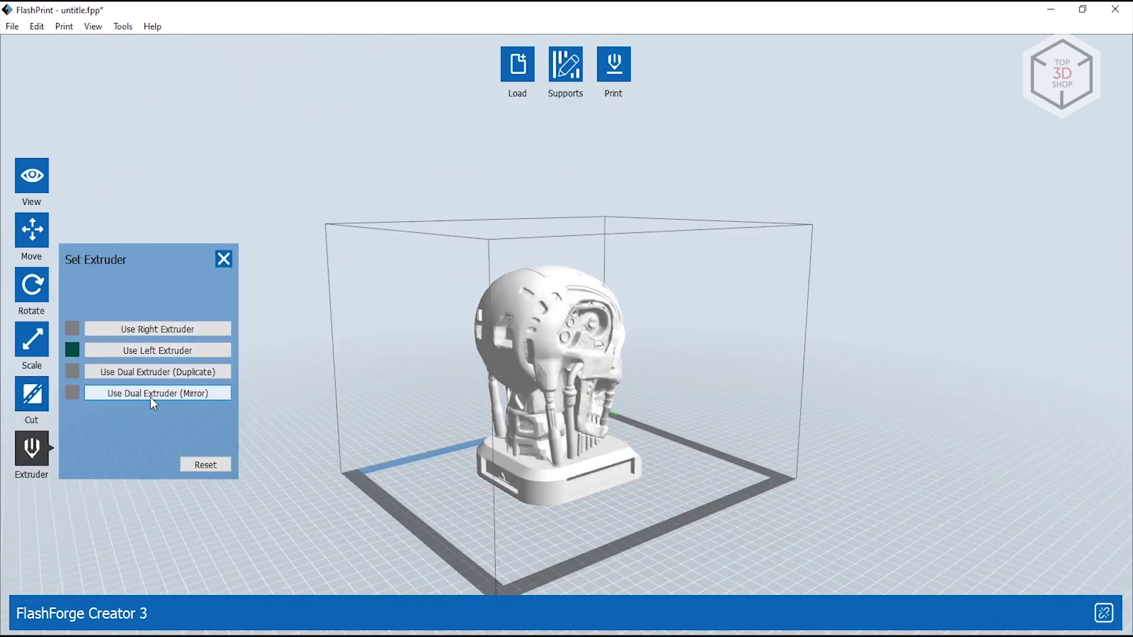
click(444, 383)
click(608, 424)
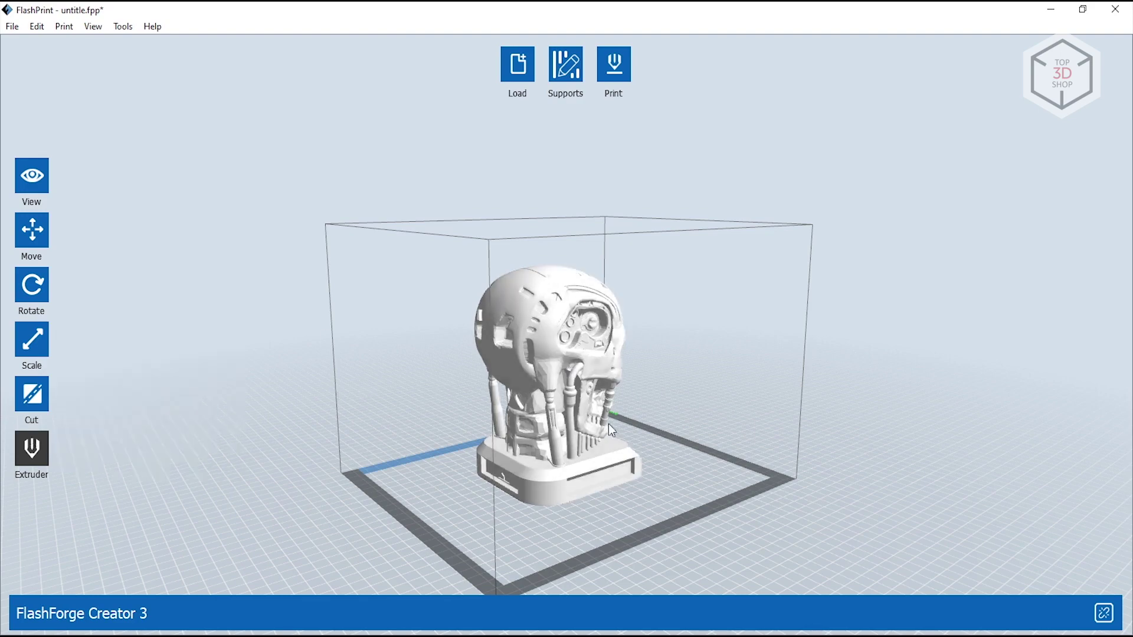
click(562, 75)
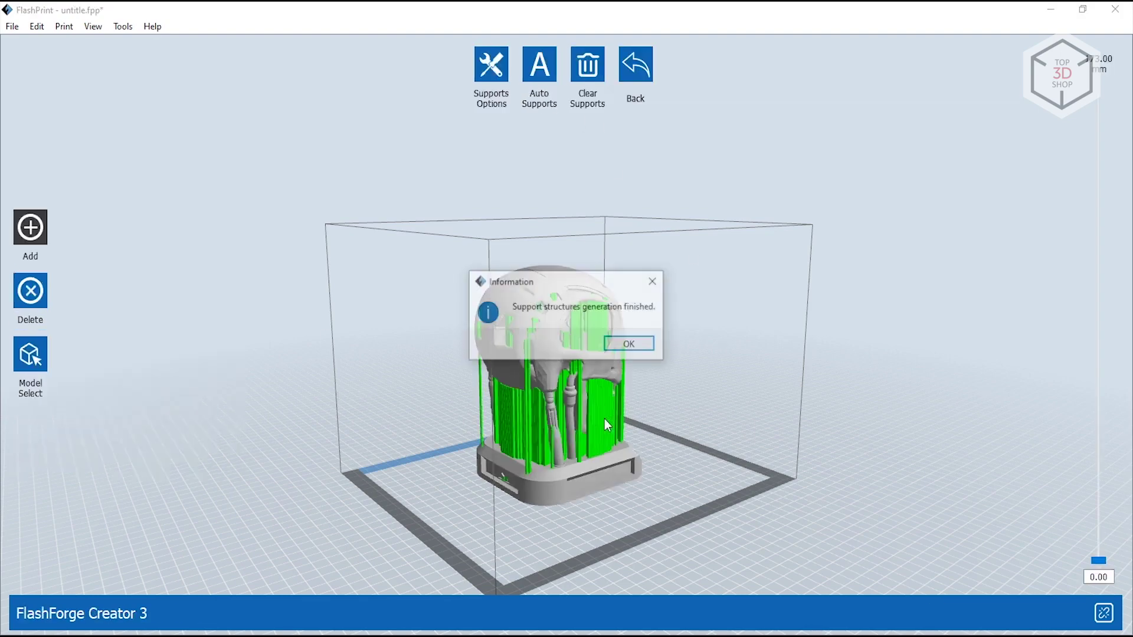
click(626, 342)
scroll(429, 269, up, 8)
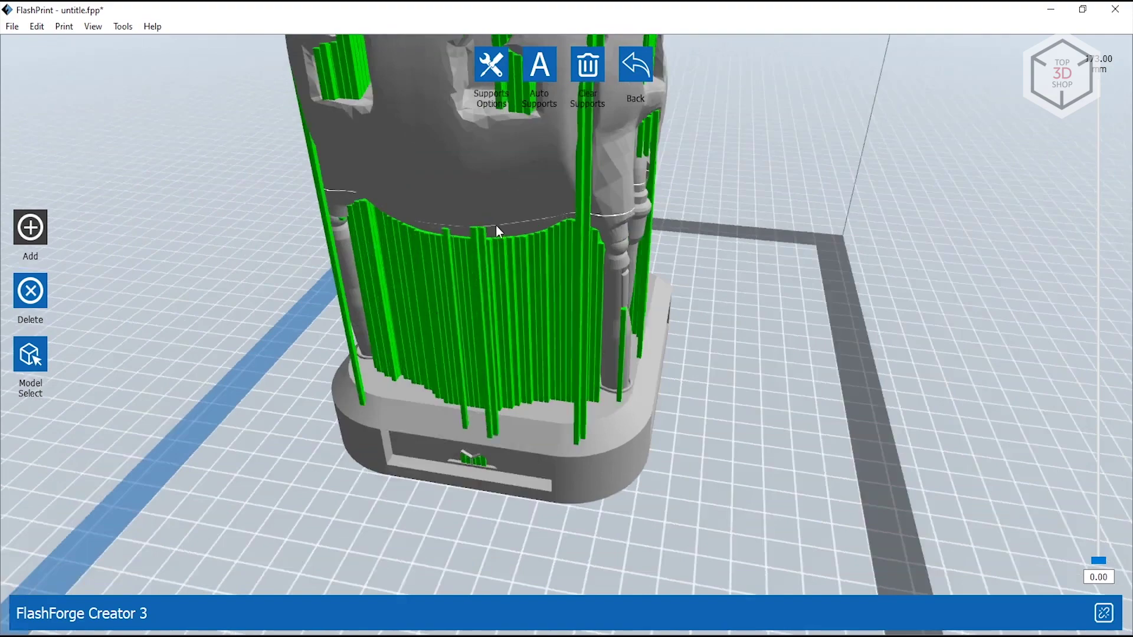
Replace the existing supports with tree-like auto supports and view the skull's front
click(490, 65)
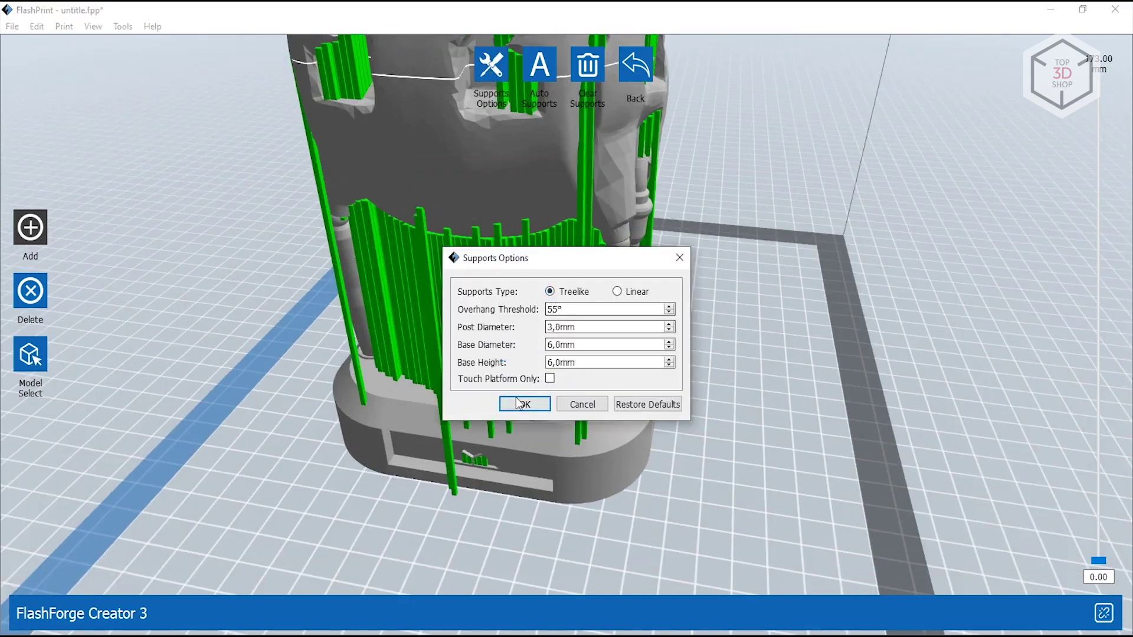
click(519, 403)
click(635, 362)
click(635, 346)
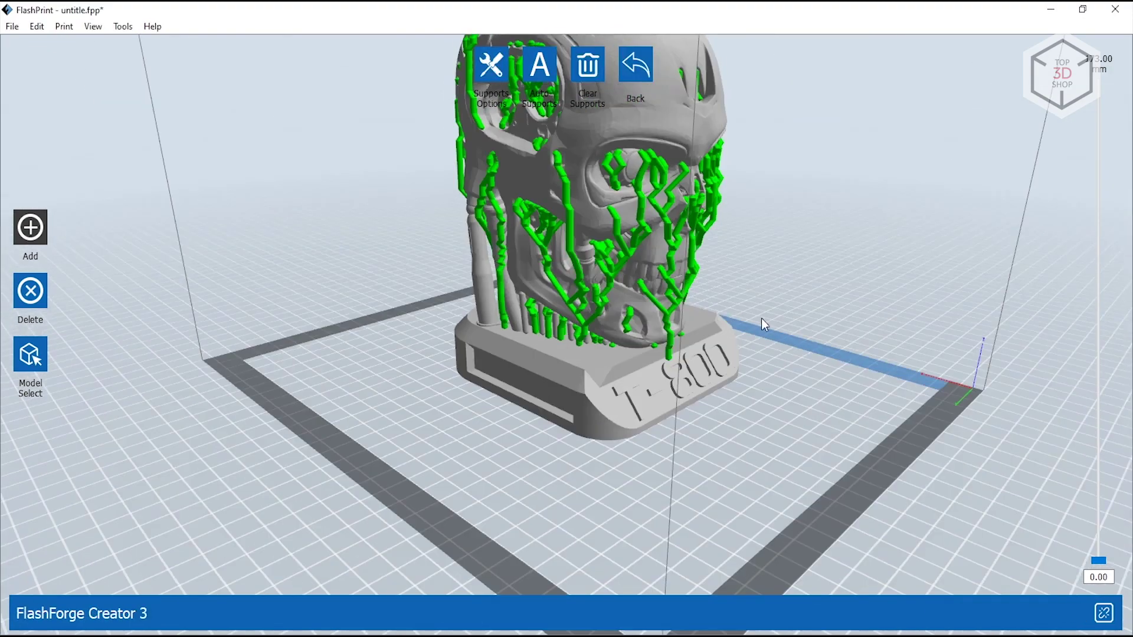
drag(761, 318, 613, 378)
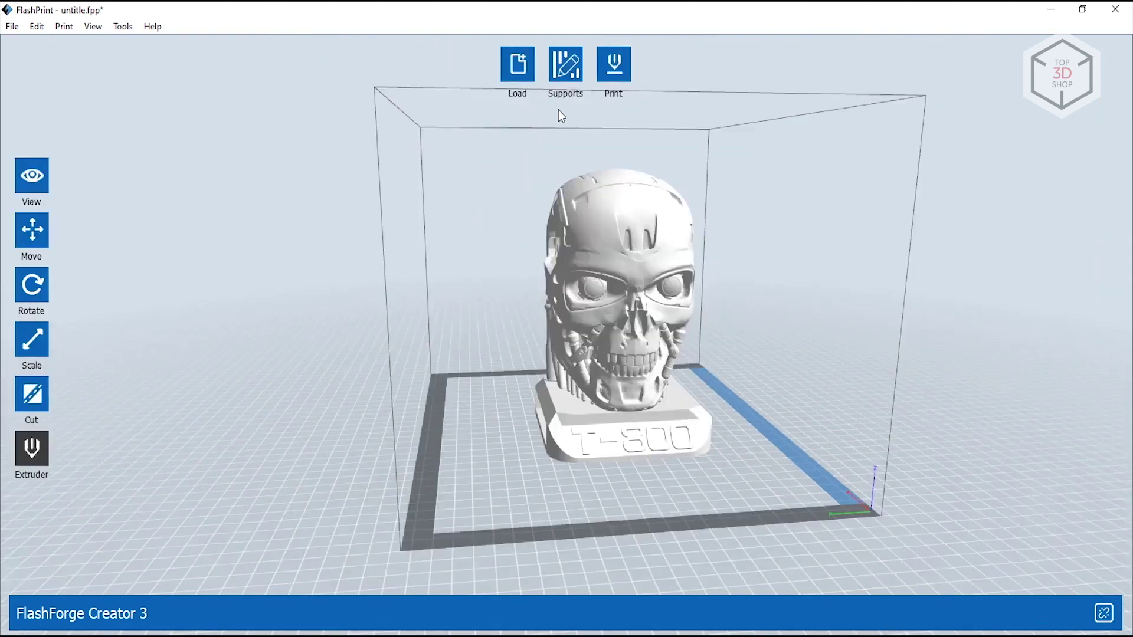
click(616, 69)
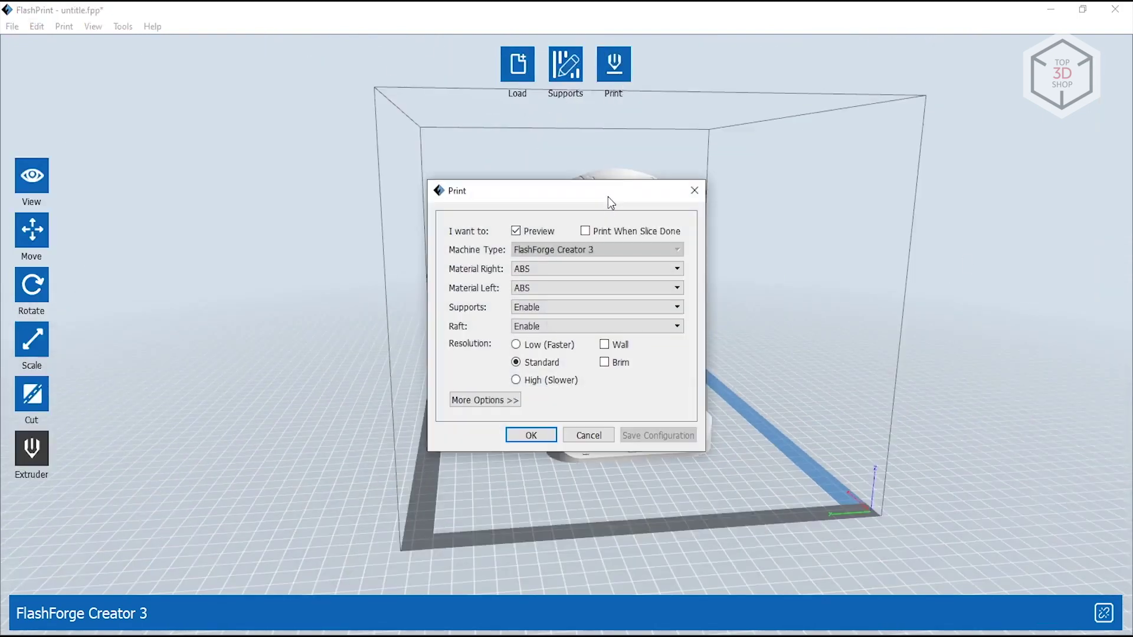
Keep ABS on both extruders with supports and raft enabled
click(629, 270)
click(627, 278)
click(619, 289)
click(617, 298)
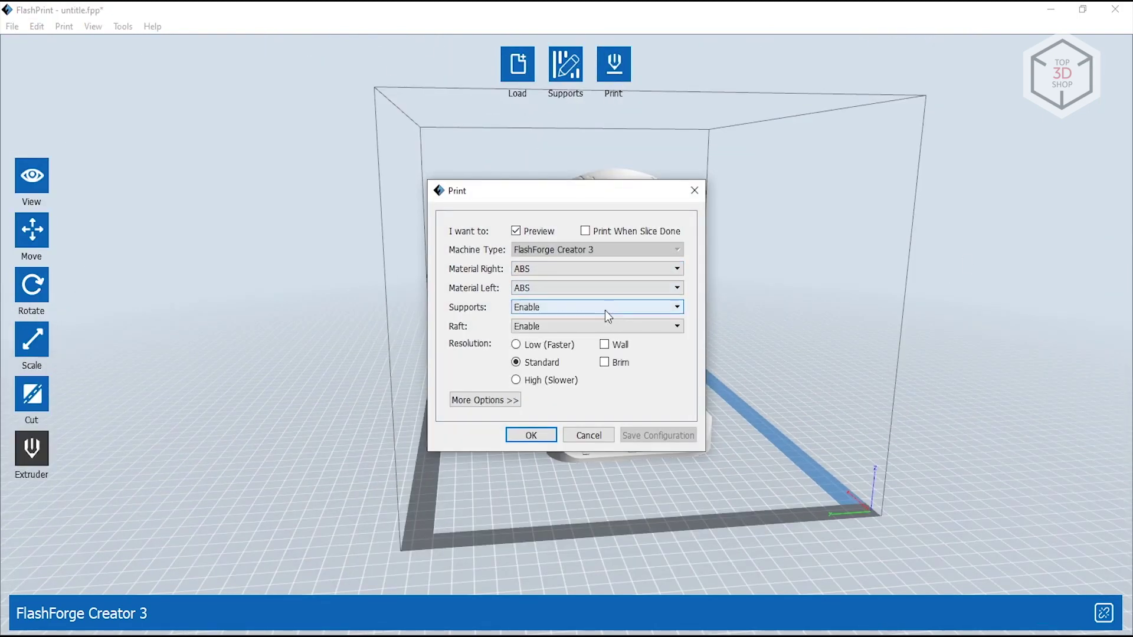
click(604, 309)
click(605, 316)
click(595, 328)
click(595, 328)
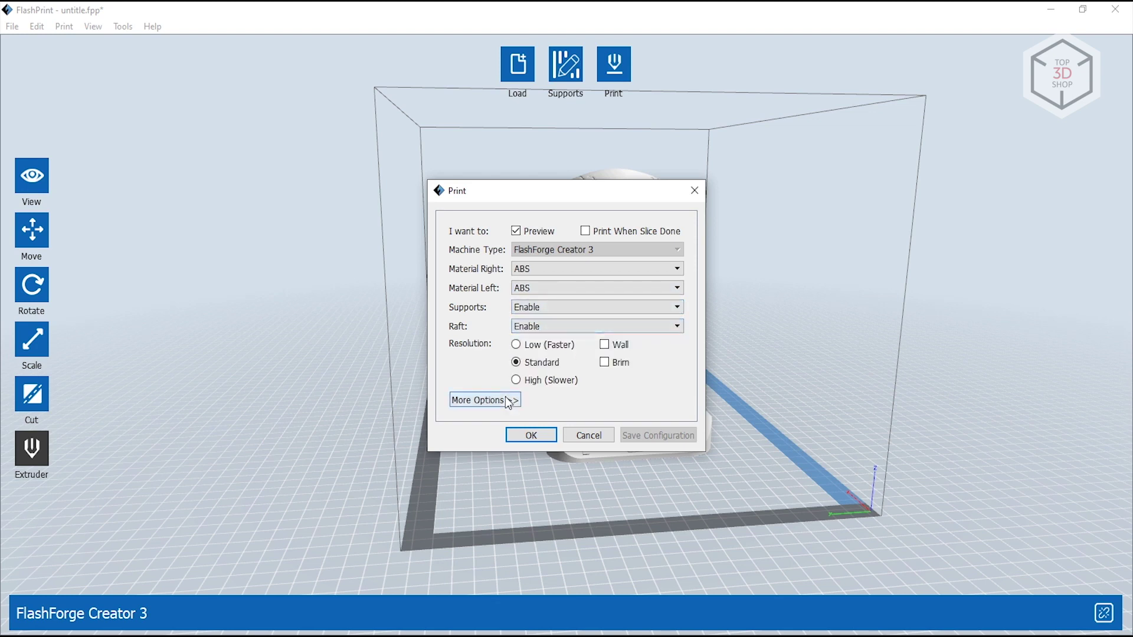
Review the shell, speed, temperature and pause-at-heights options
click(506, 399)
click(534, 421)
click(569, 421)
click(606, 421)
click(716, 421)
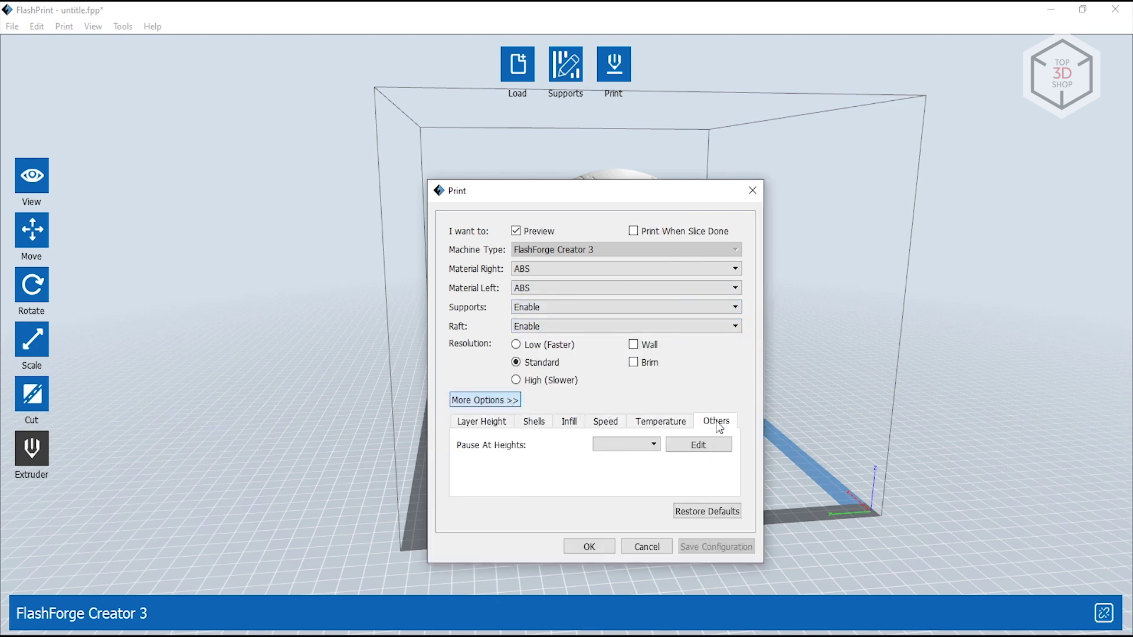
Close the print settings and bring up the program preferences
click(645, 547)
click(11, 26)
click(36, 146)
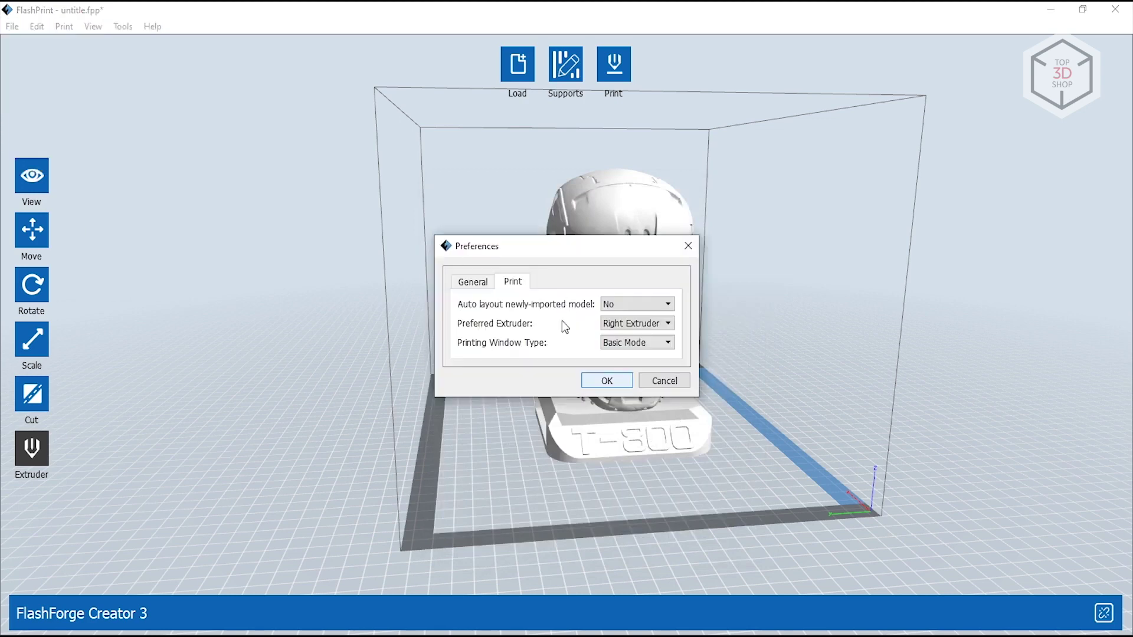
Confirm preferences, then review expert-mode infill, raft and advanced motor/extrusion settings
click(607, 382)
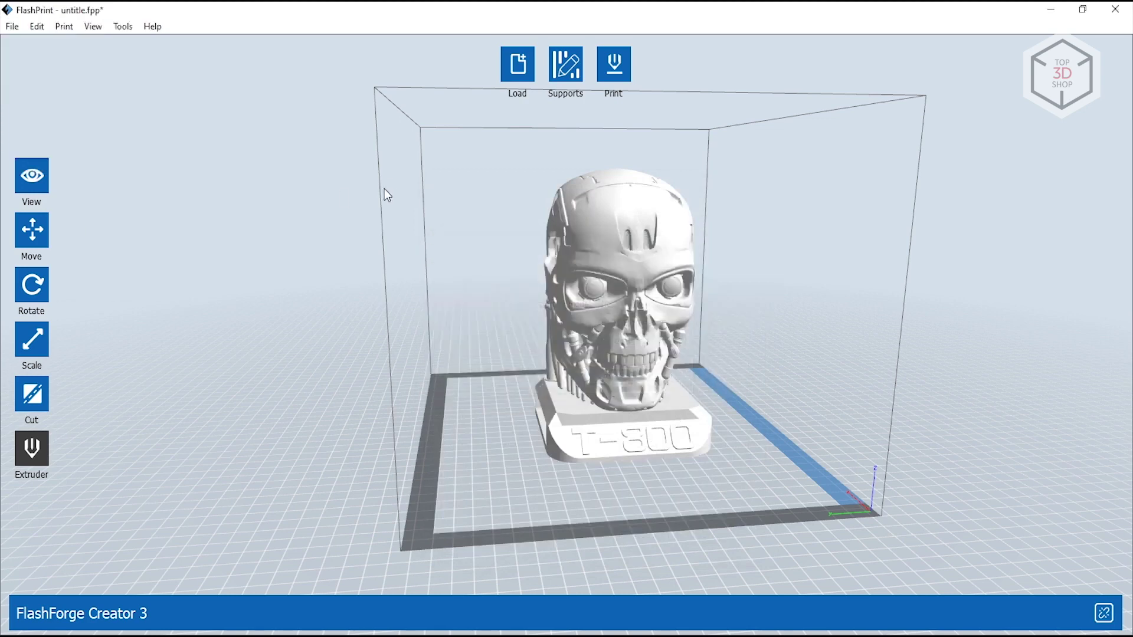
click(614, 77)
click(472, 213)
click(556, 214)
click(697, 213)
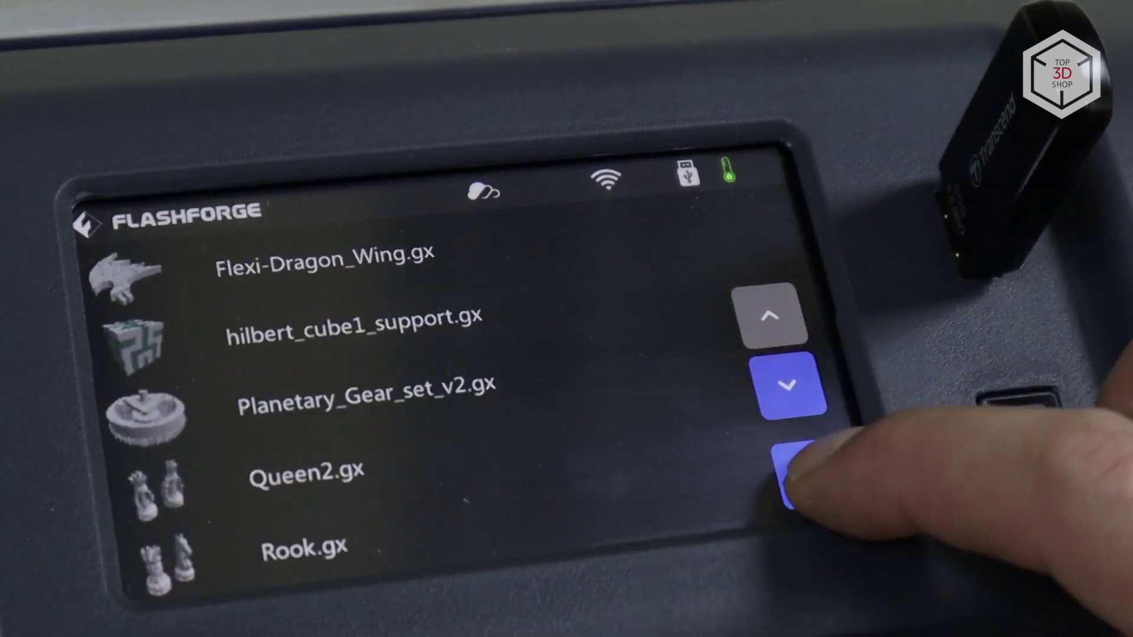
Pick a print file from the USB stick on the touchscreen, then view higher sliced layers
click(811, 474)
click(581, 342)
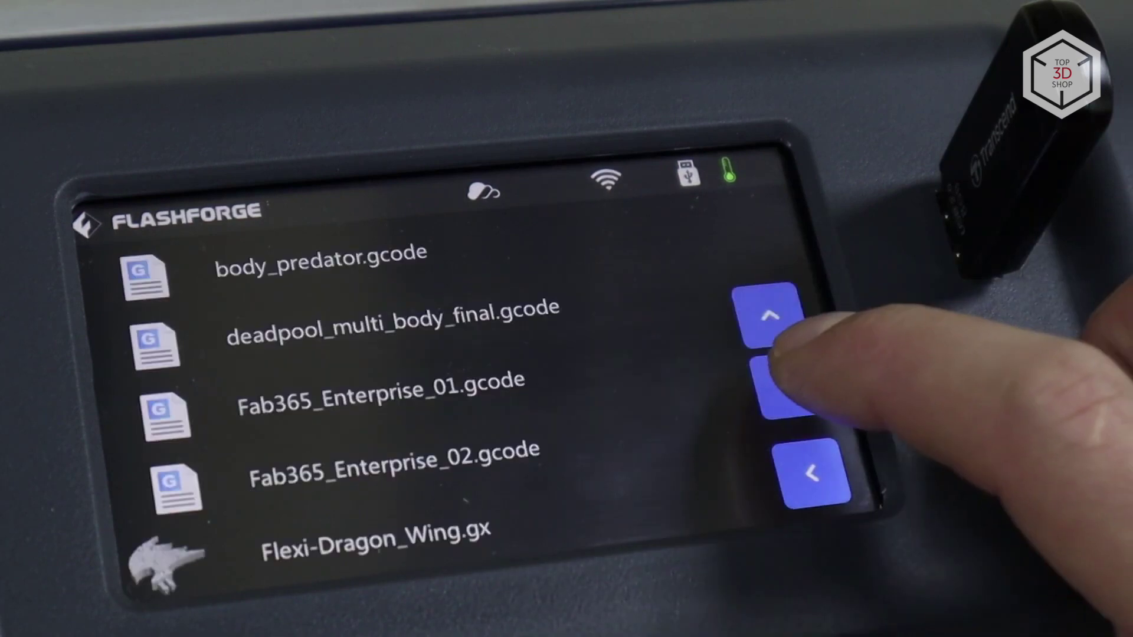
click(472, 383)
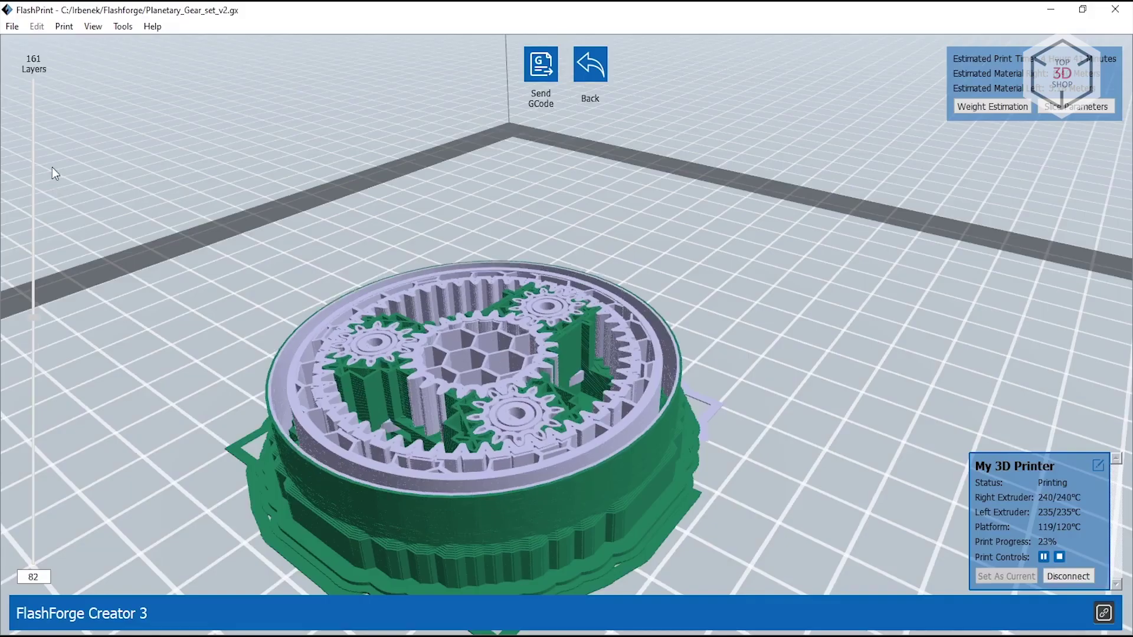
drag(52, 168, 38, 93)
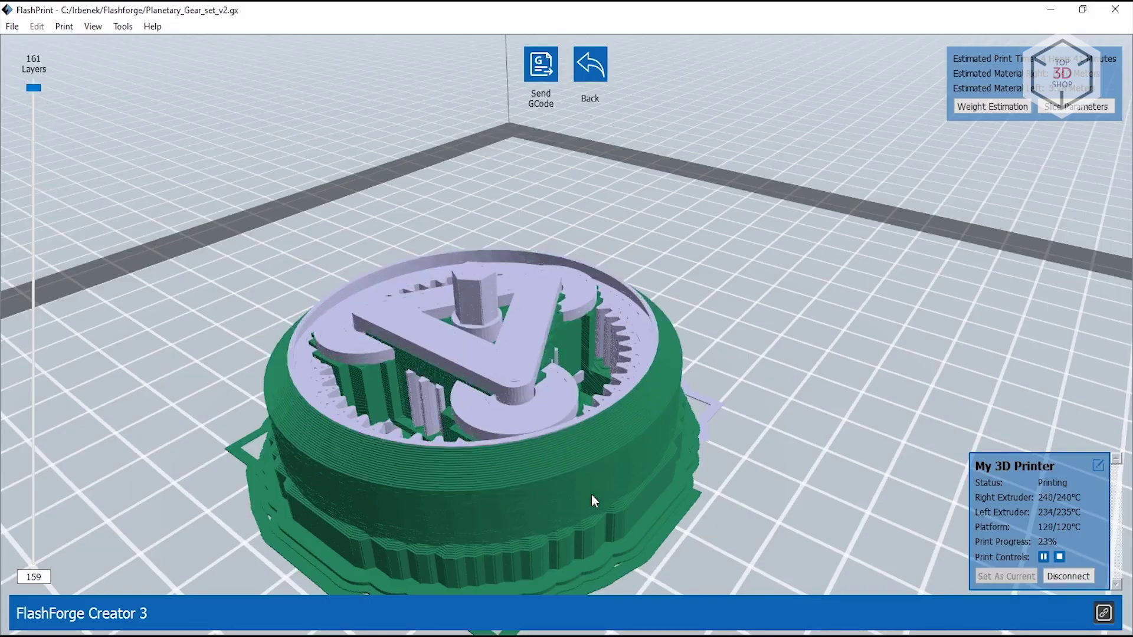
Pan the sliced planetary gear set preview to shift the model
drag(591, 501, 642, 150)
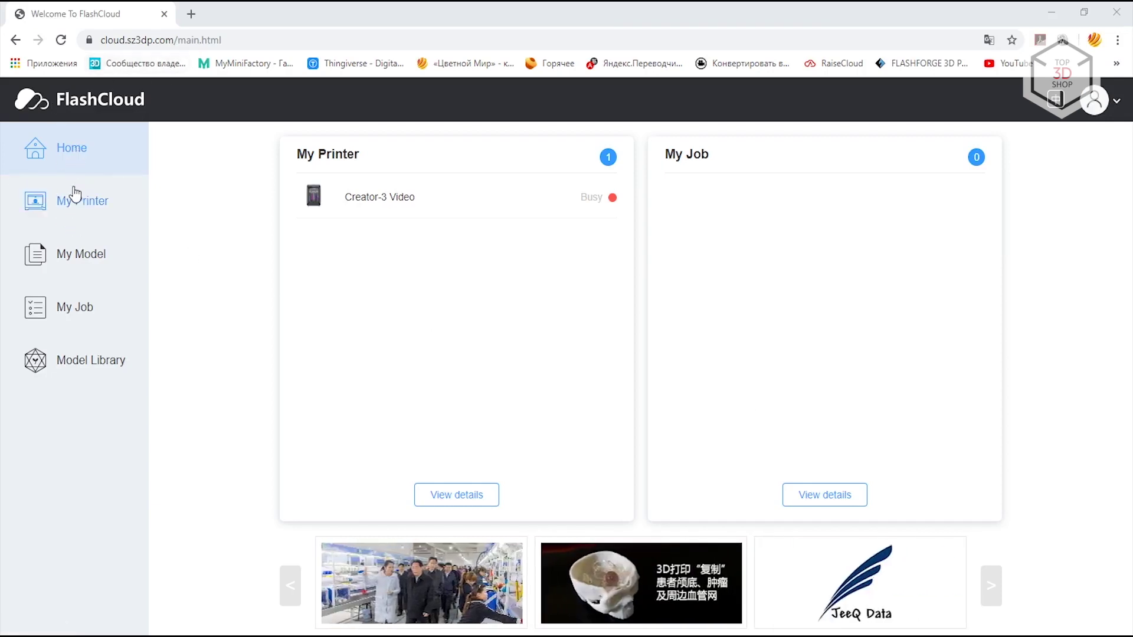
Check the Creator-3 Video printer's details, then upload the xyzCalibration_cube STL
click(69, 205)
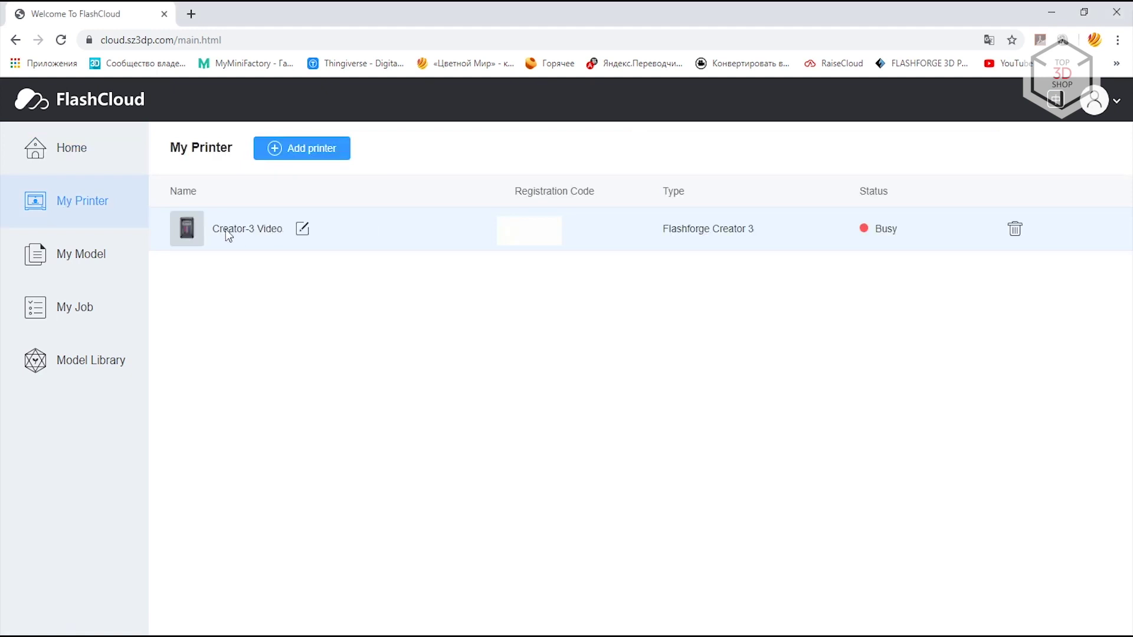
click(190, 236)
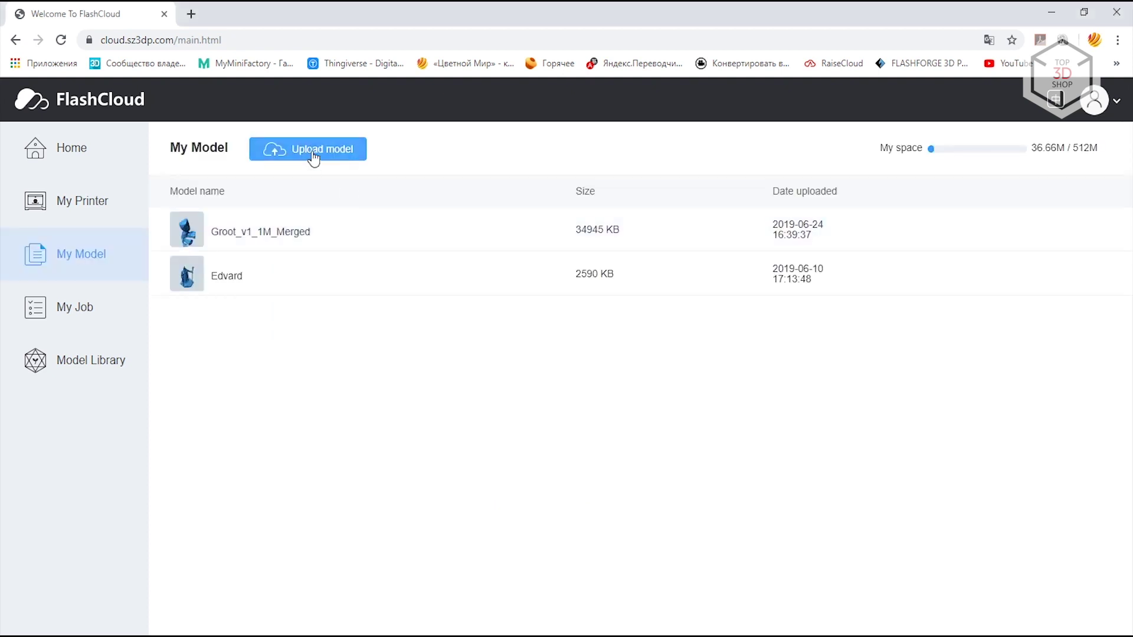
click(316, 156)
drag(956, 472, 814, 493)
click(602, 567)
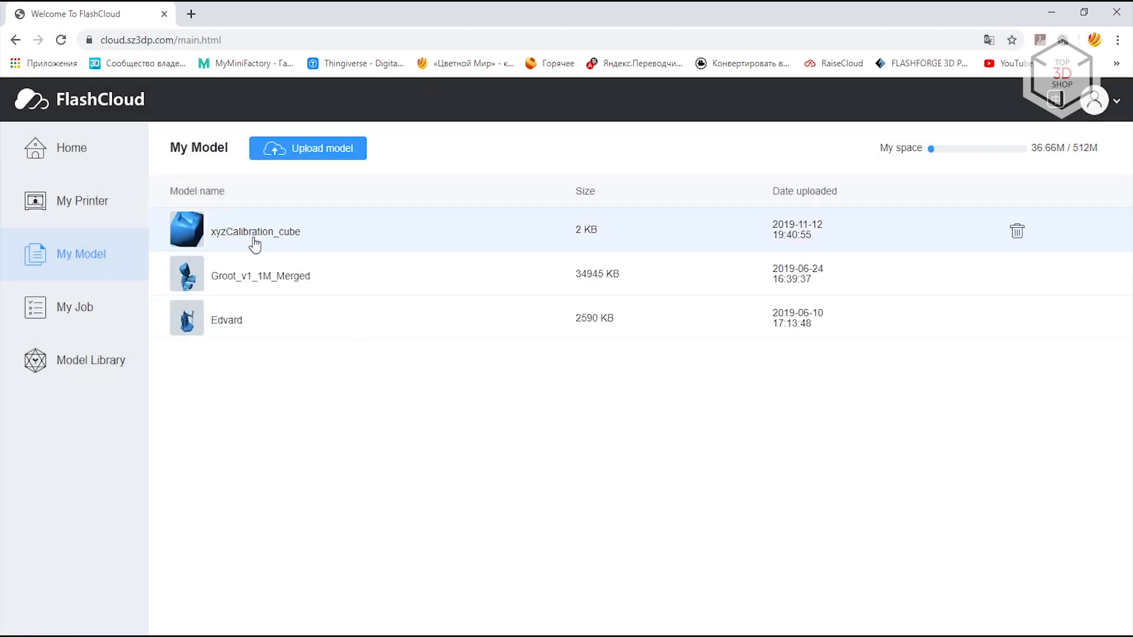
Open the xyzCalibration_cube model for cloud printing and show its print settings
click(253, 241)
click(840, 531)
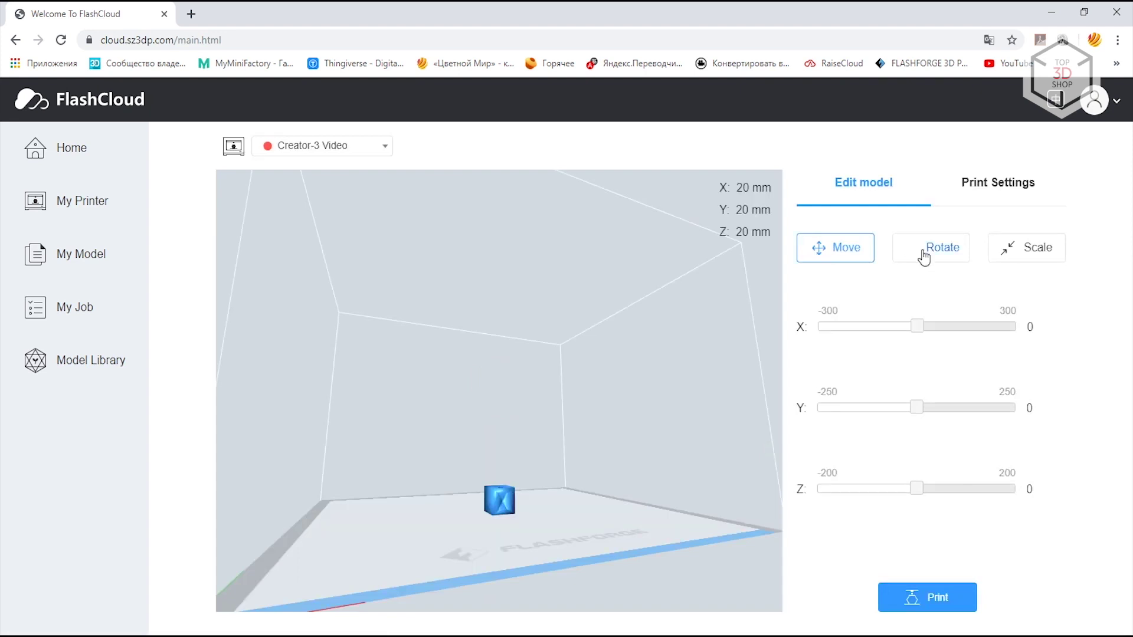
click(991, 195)
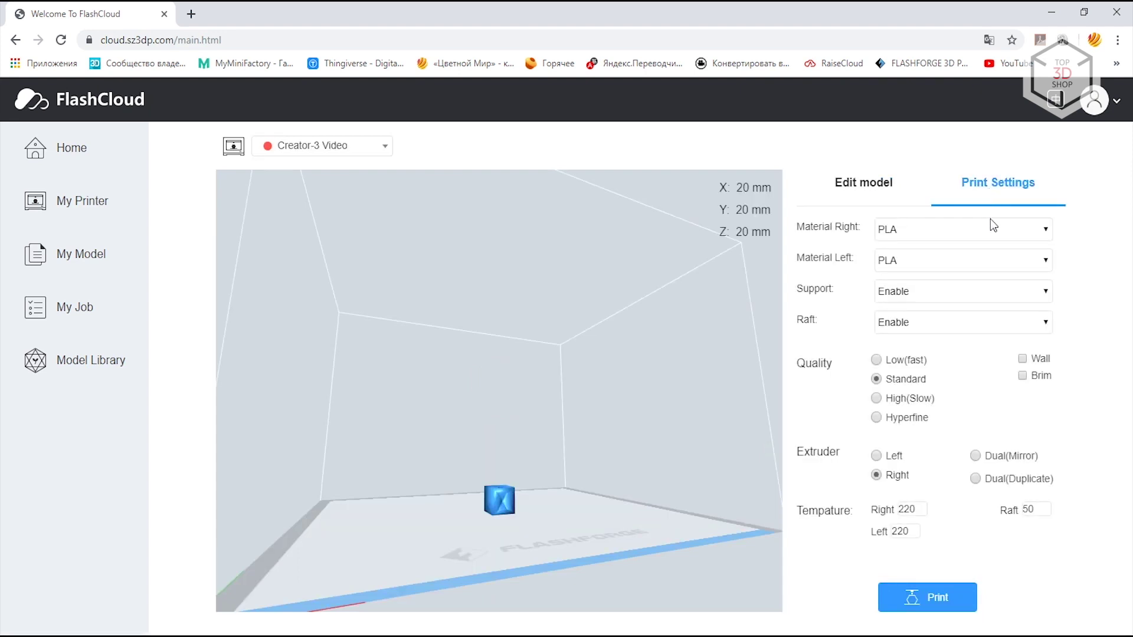
Set PLA for both extruders and keep support and raft enabled
click(973, 232)
click(972, 231)
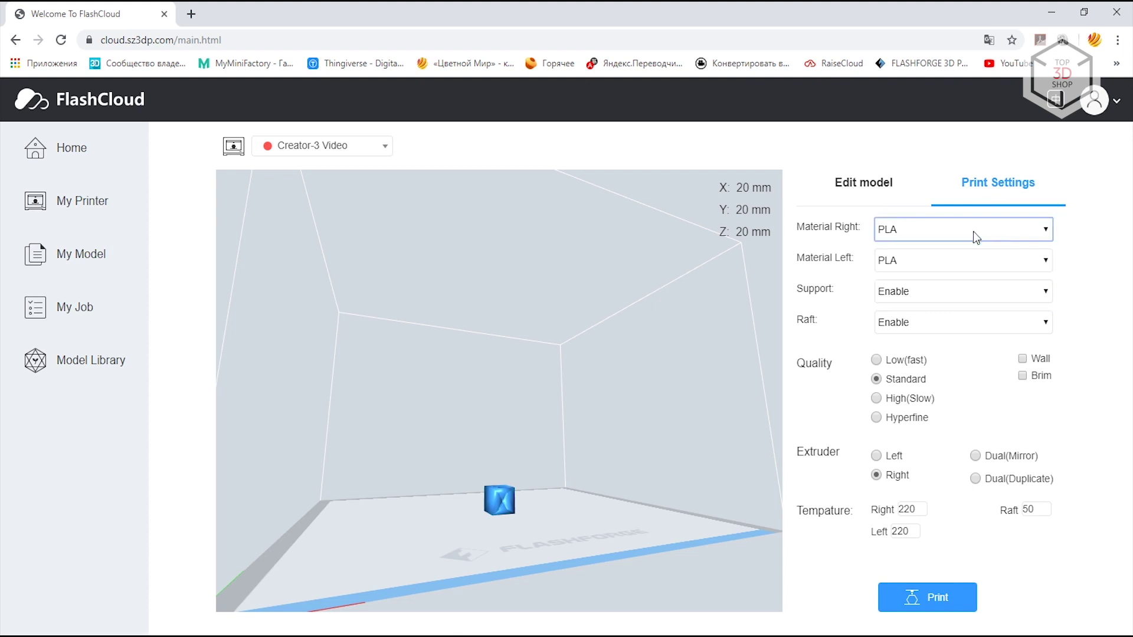
click(958, 266)
click(952, 283)
click(952, 287)
click(952, 292)
click(944, 323)
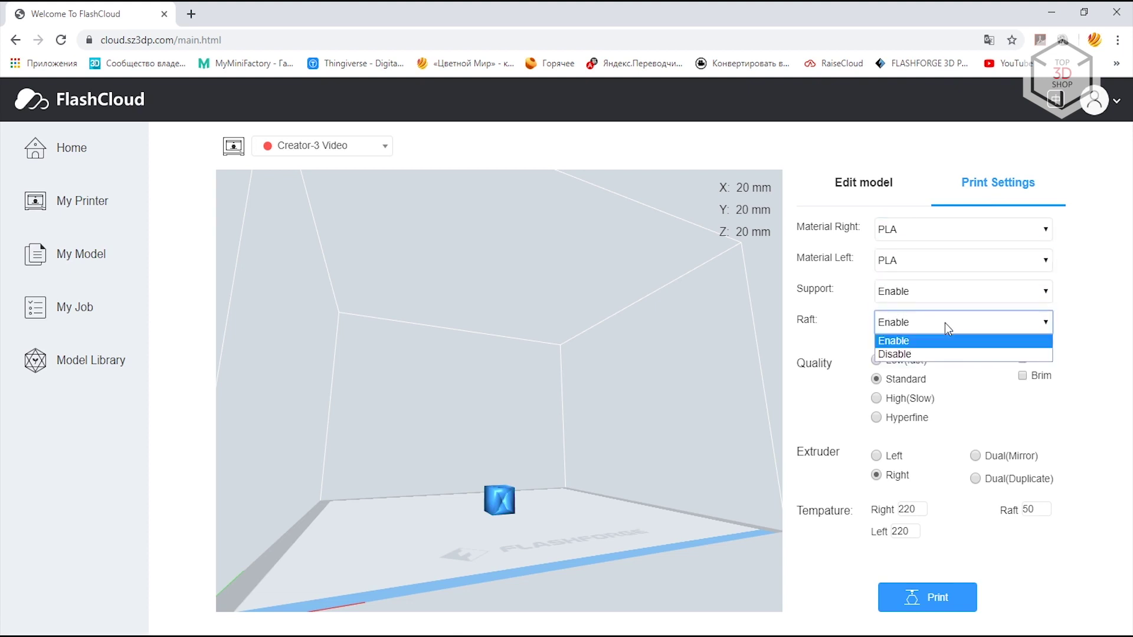
click(944, 323)
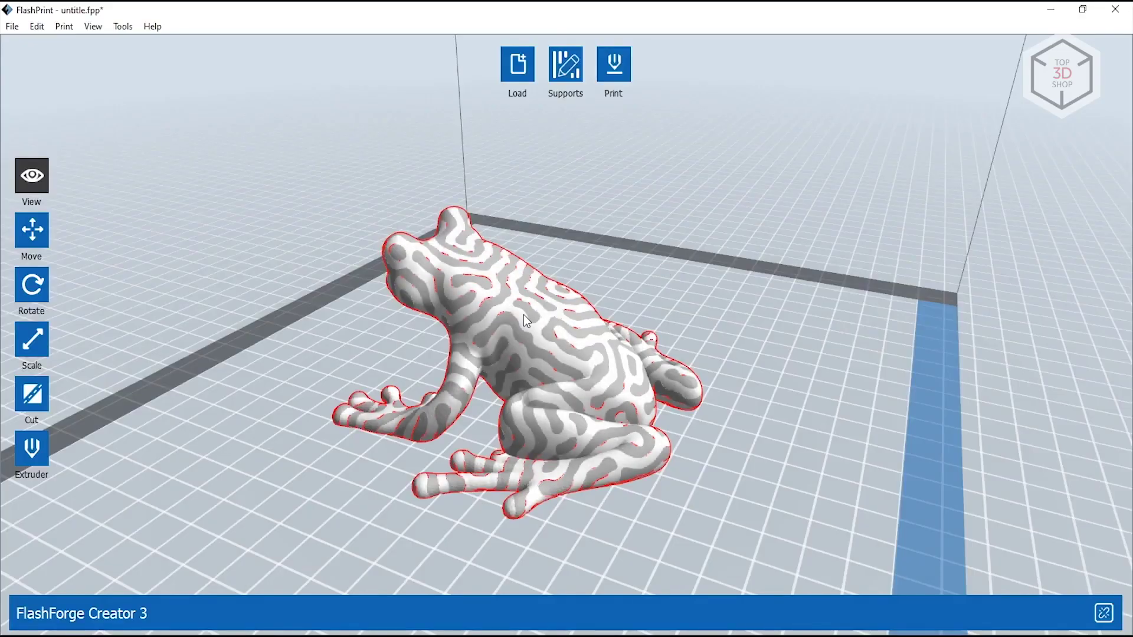
Assign the frog's pattern to the left extruder and rotate the view around it
click(30, 451)
click(149, 350)
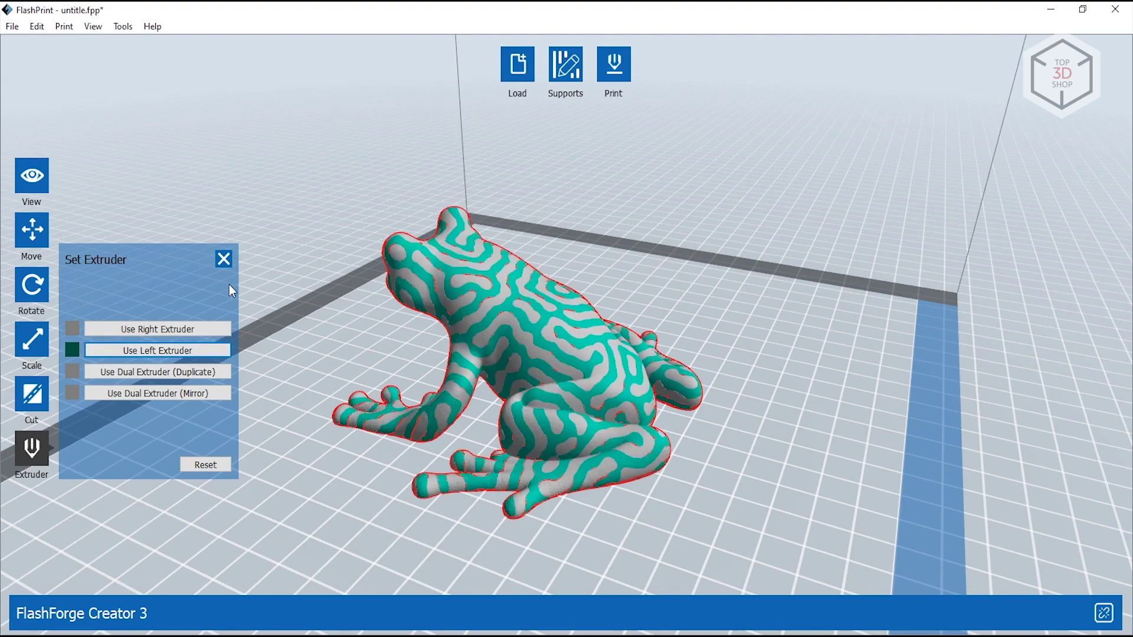
drag(229, 284, 787, 478)
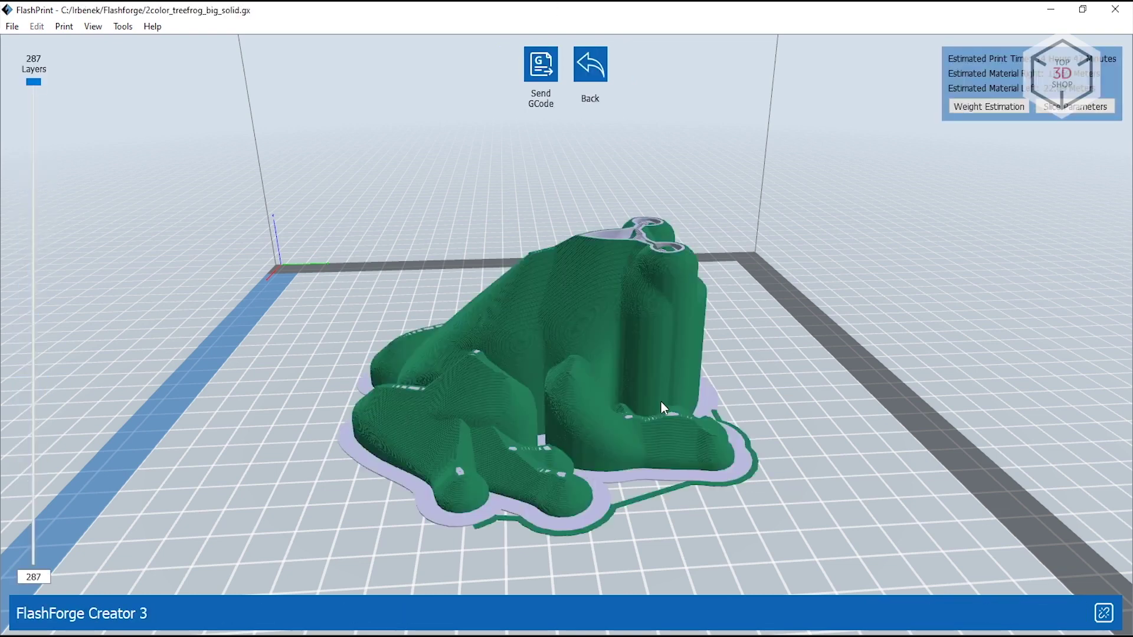
Tilt the sliced frog to a top view and step the layers down to 46
drag(662, 407, 480, 404)
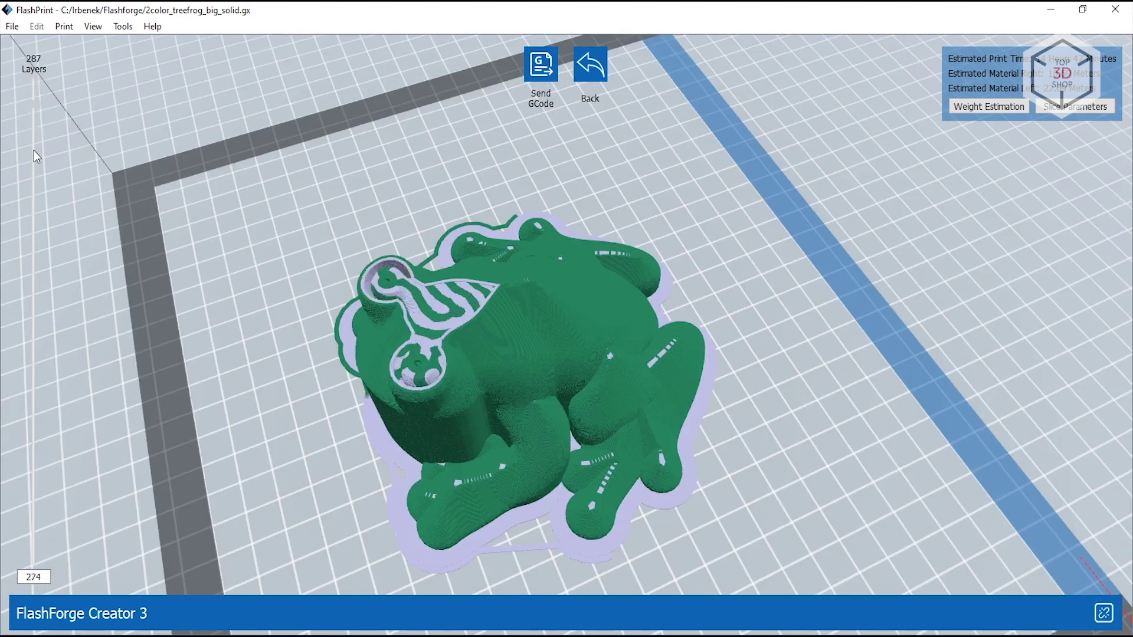
drag(36, 156, 37, 163)
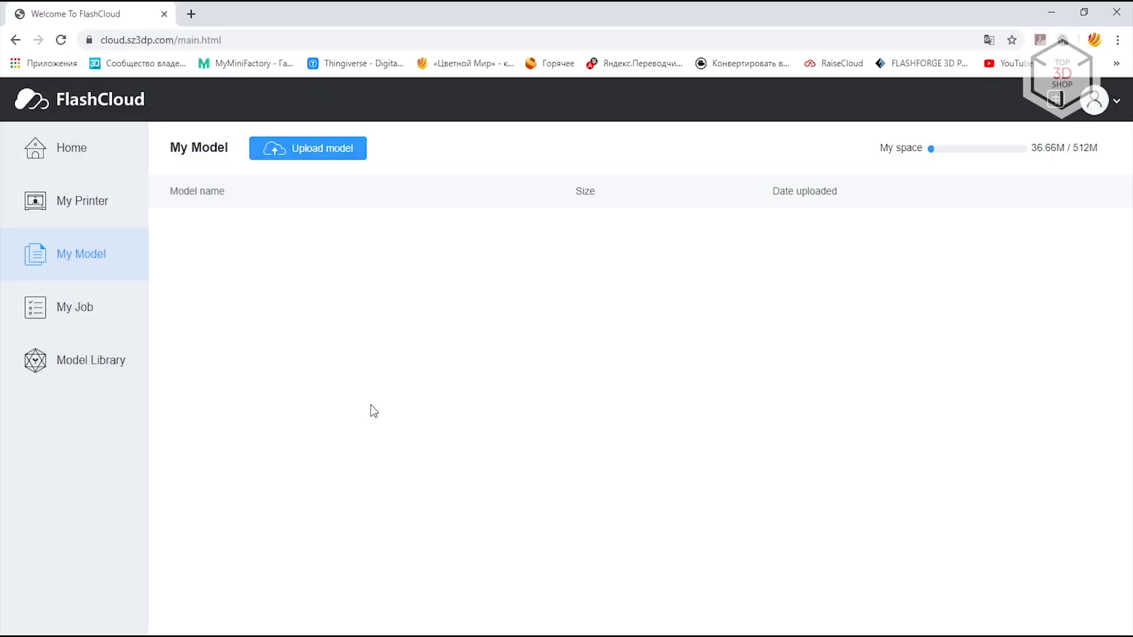
Open the 20 mm cube in FlashCloud and load its Creator-3 Video print settings (PLA, support, raft)
click(255, 244)
click(855, 539)
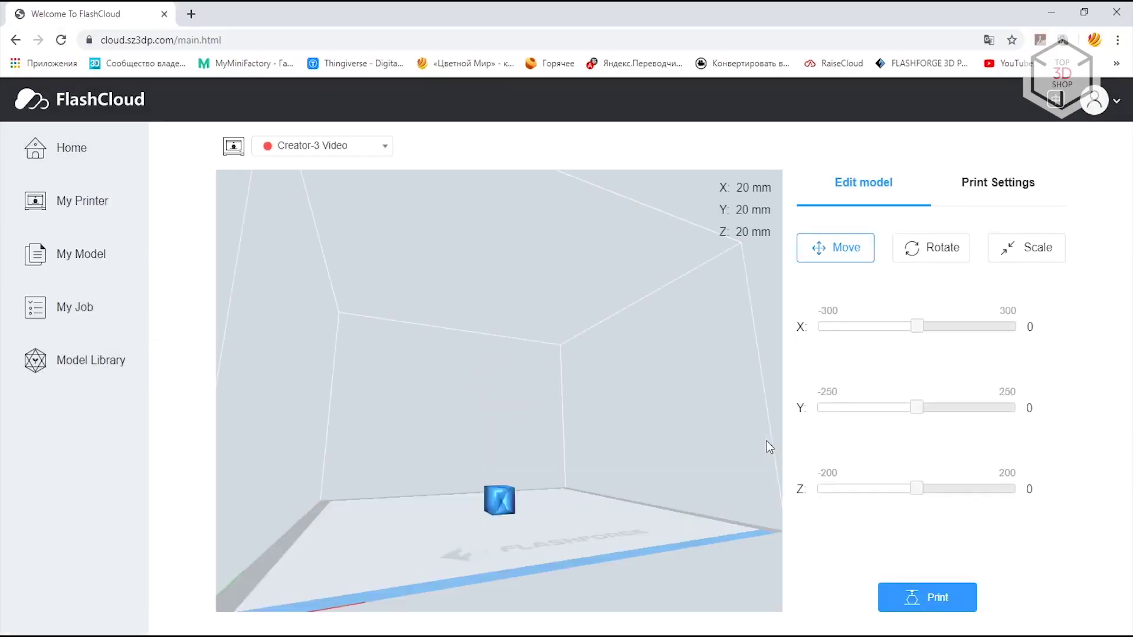
click(997, 184)
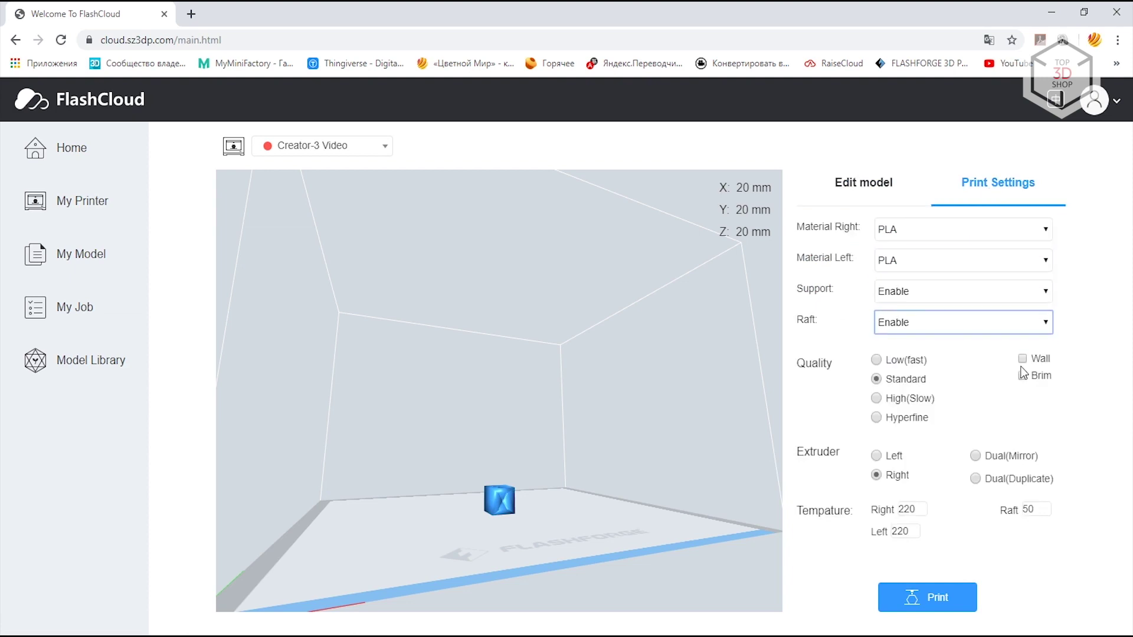